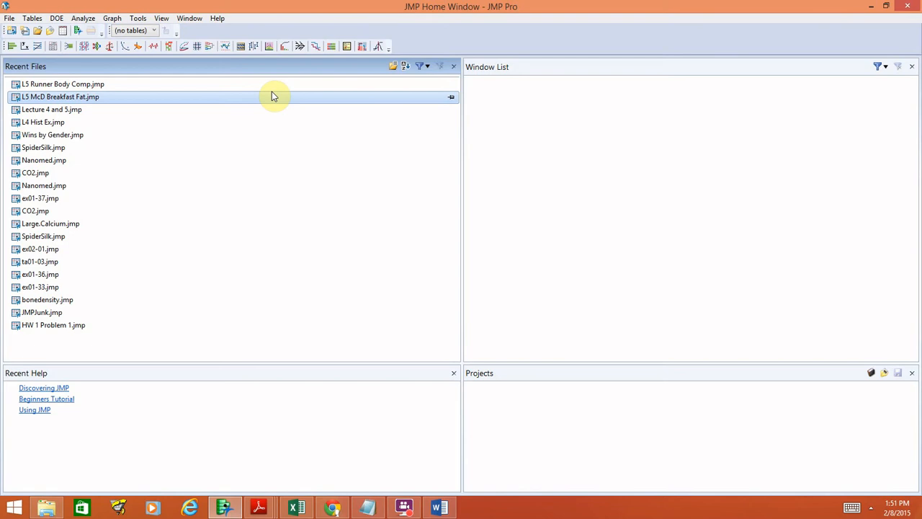
Step: Create a new, empty data table
click(9, 18)
mouse_move(16, 31)
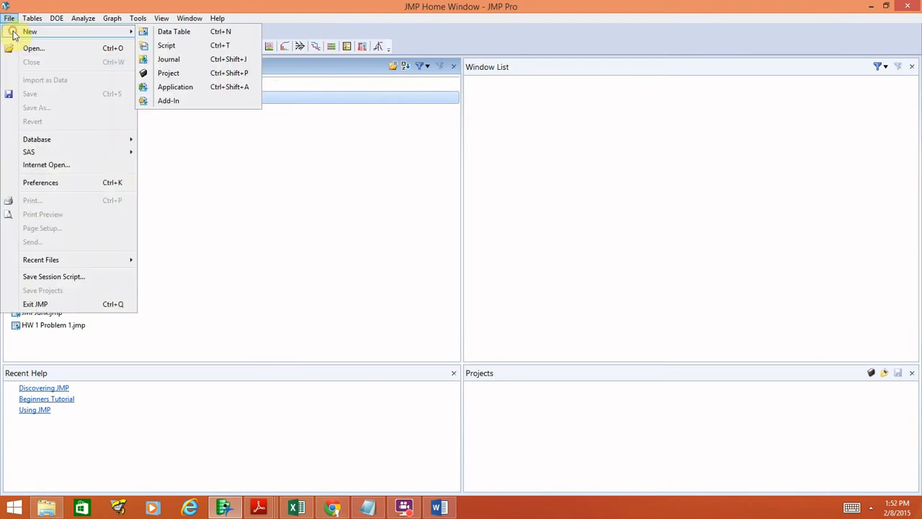
click(169, 32)
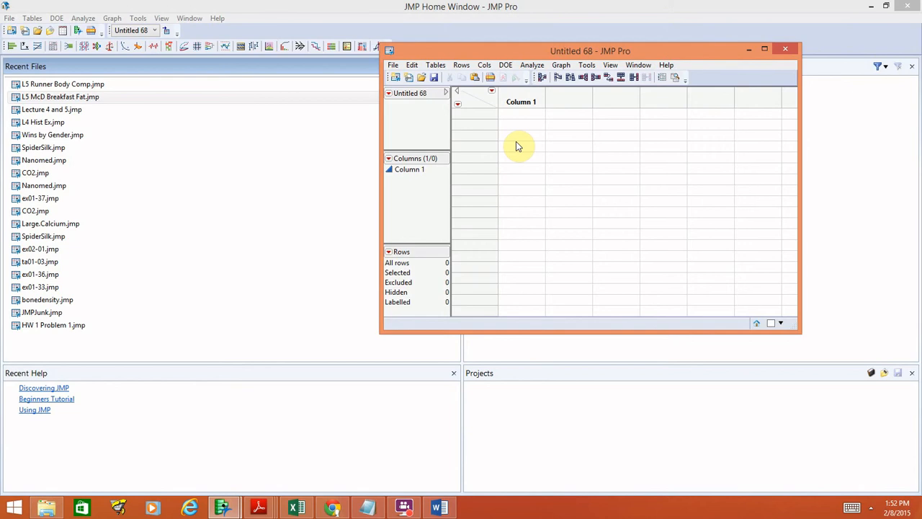
Step: Enter Back and Elbow in the first two rows of the first column
click(523, 113)
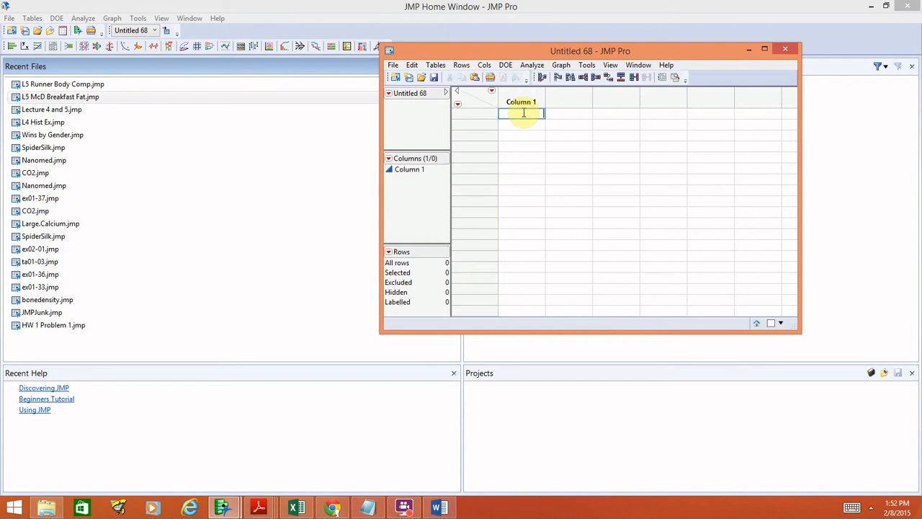
text(Back)
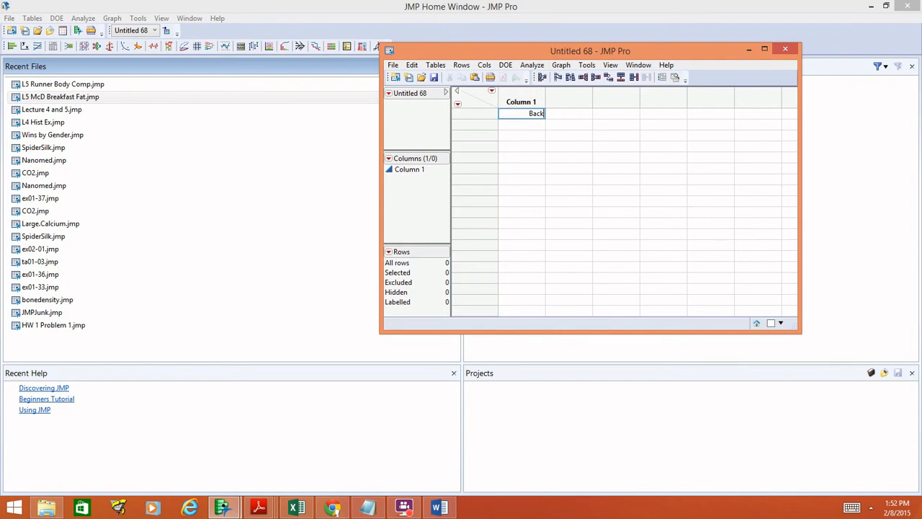
key(Return)
text(Elbow)
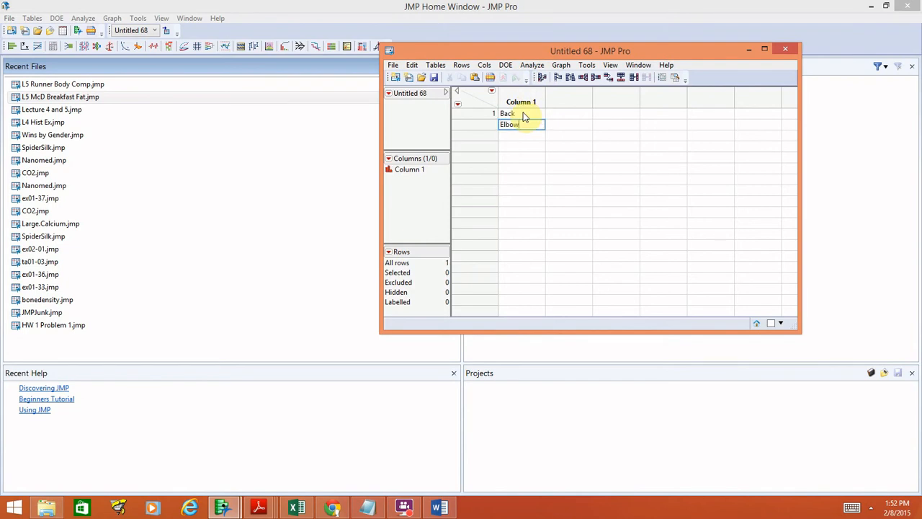
key(Return)
Step: Paste the copied body part data into the first column, starting at row 1, and check it down to the last row
click(524, 114)
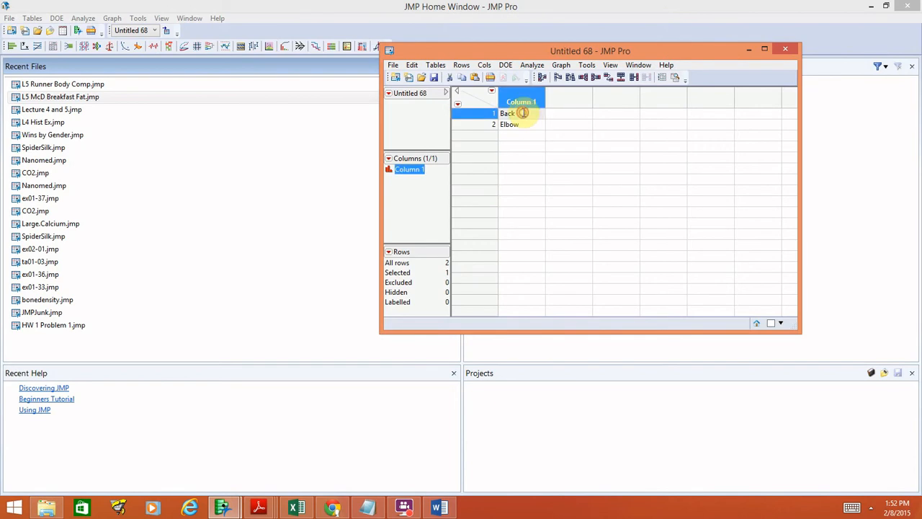
click(524, 114)
key(ctrl+v)
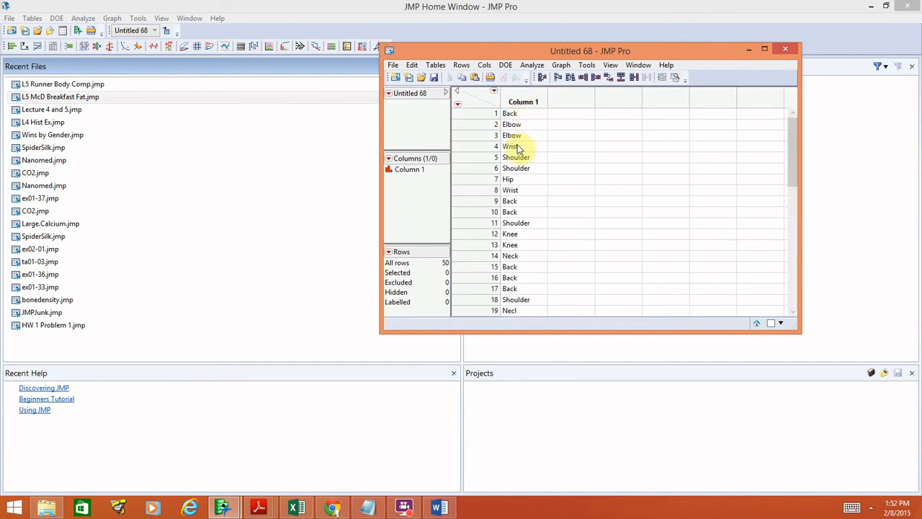
scroll(530, 181, down, 10)
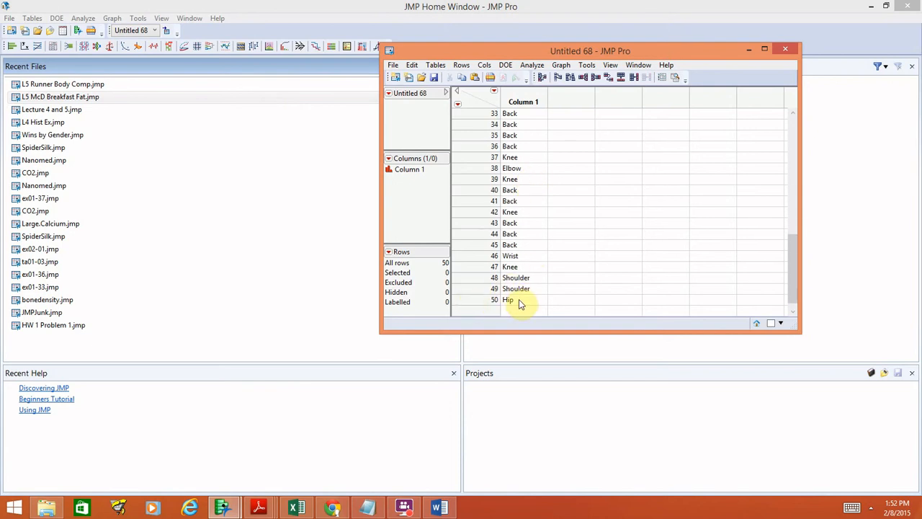
scroll(518, 299, up, 10)
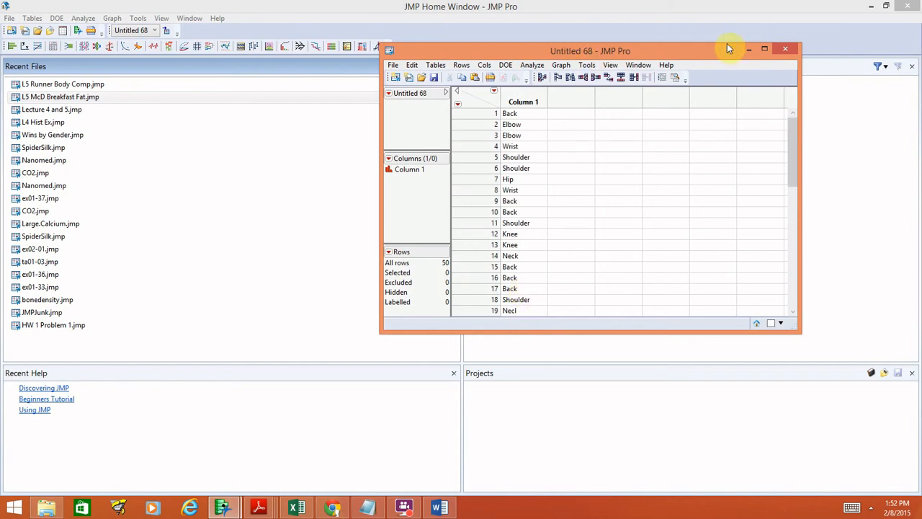
Step: Maximize the data table window and rename the first column to Body Part
click(768, 49)
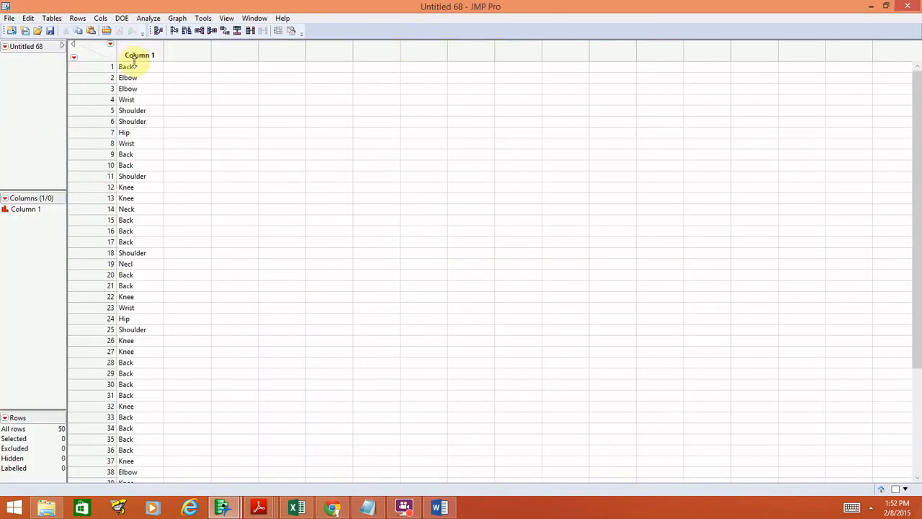
click(147, 58)
click(146, 54)
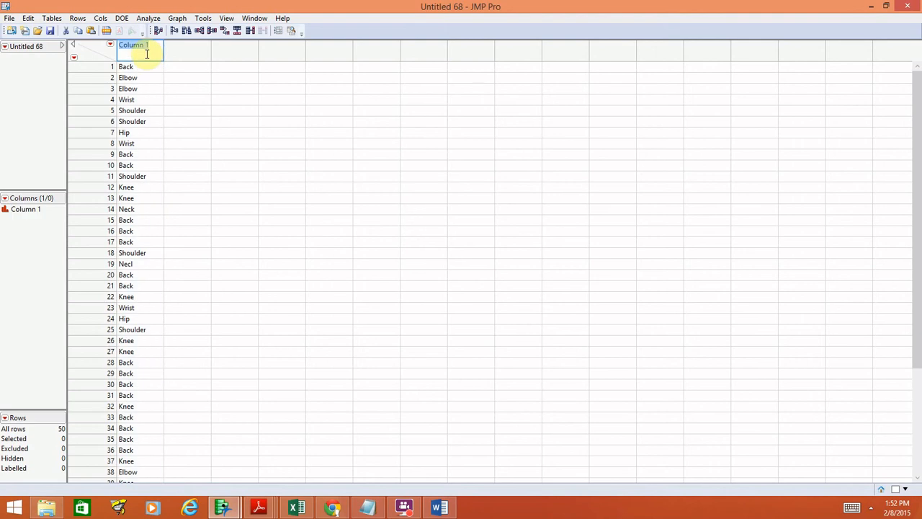
text(Body)
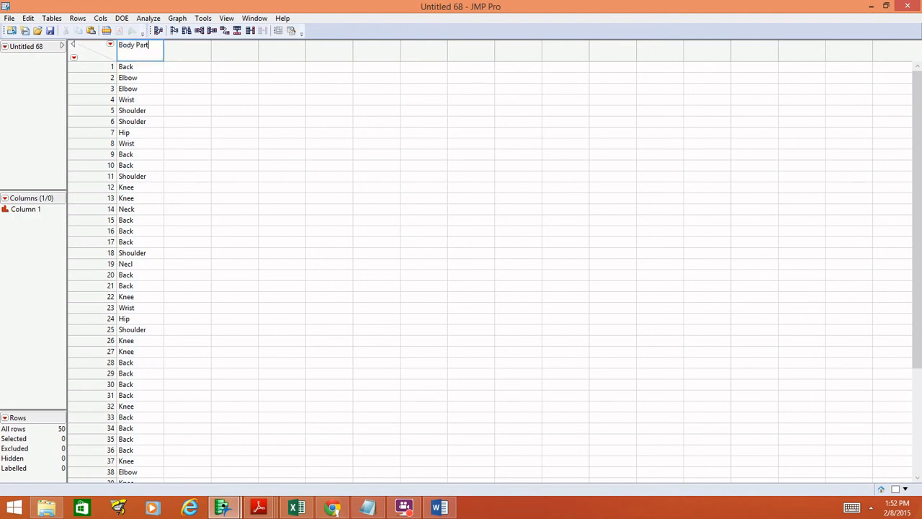
text( Part)
key(Return)
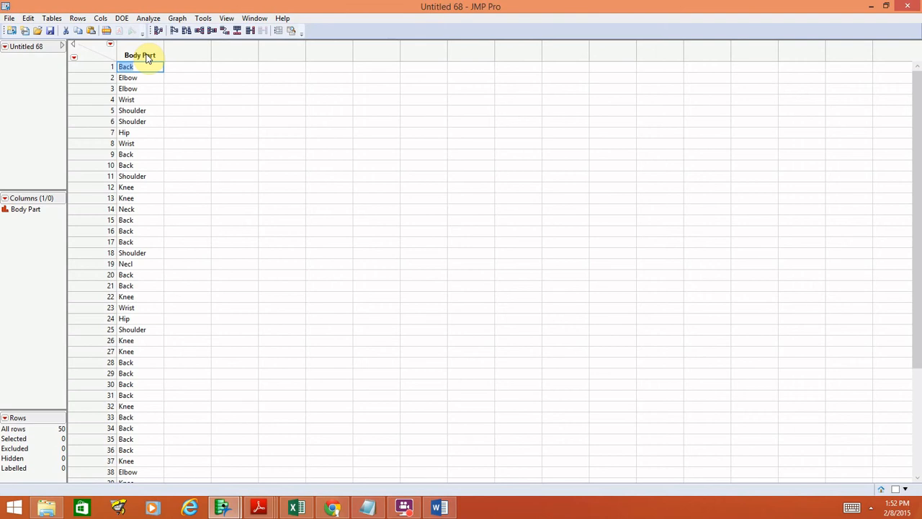
Step: Build a bar chart in Graph Builder with Body Part on the X axis
click(183, 24)
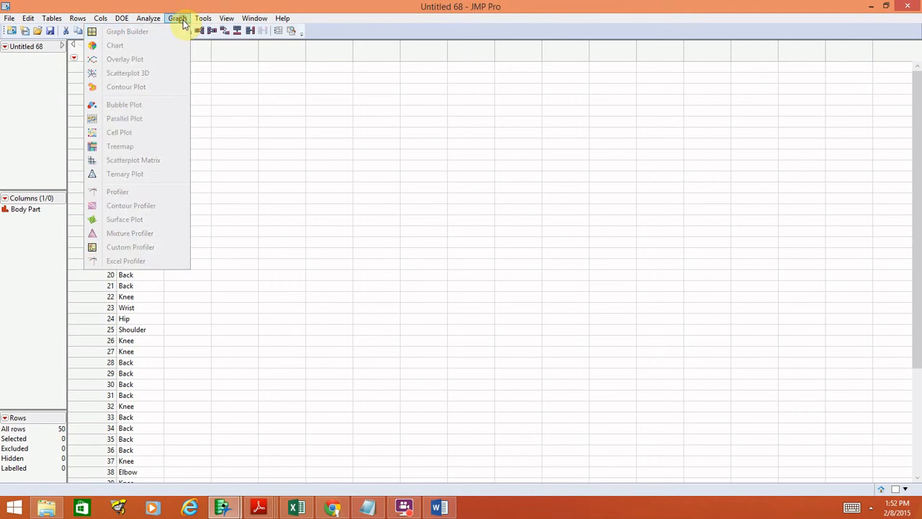
click(178, 31)
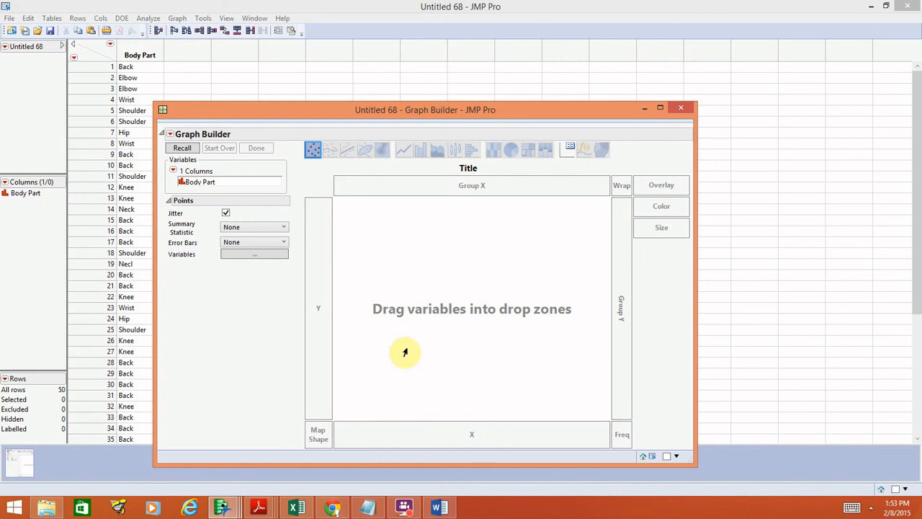
drag(204, 181, 448, 440)
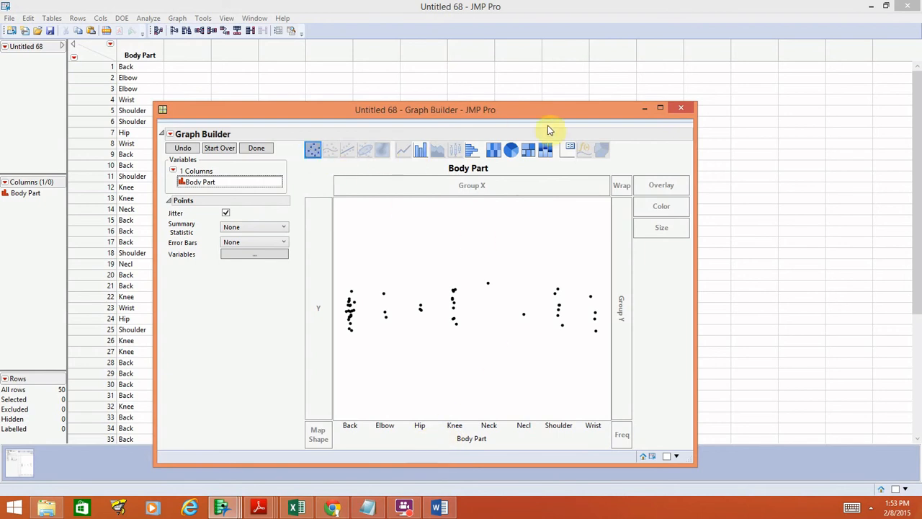
click(424, 153)
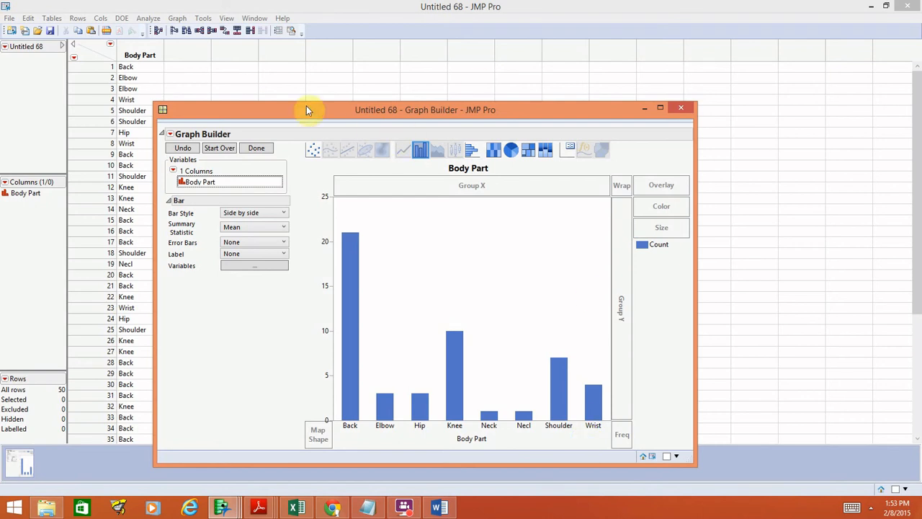
Step: Bring the bar chart back in front of the table and select the misspelled Necl bar to locate its row
click(278, 88)
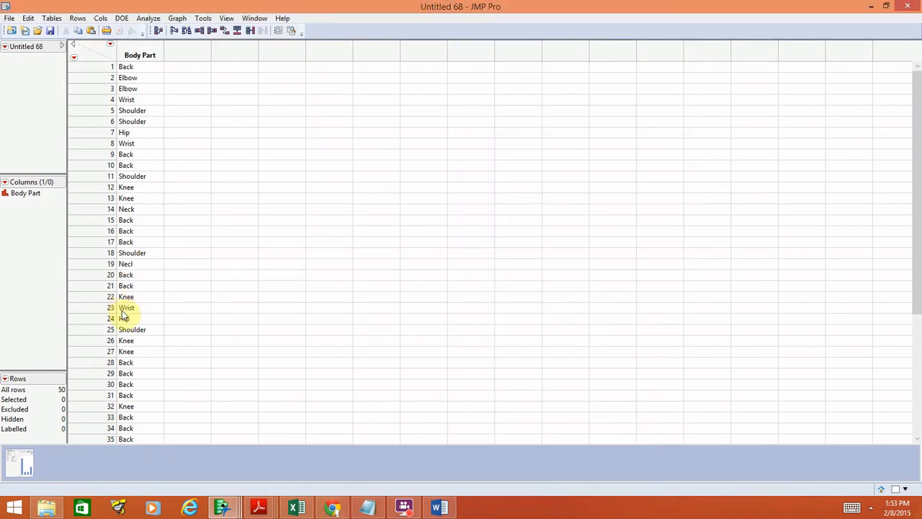
click(222, 508)
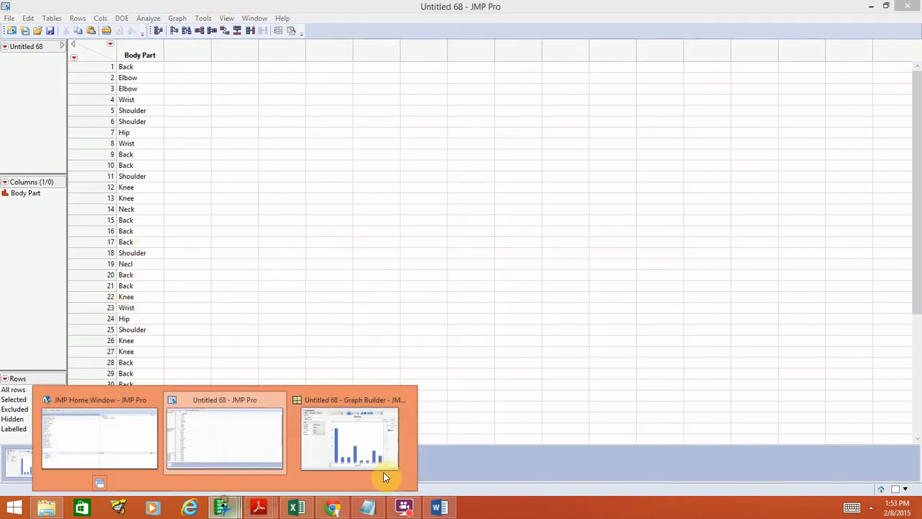
click(371, 441)
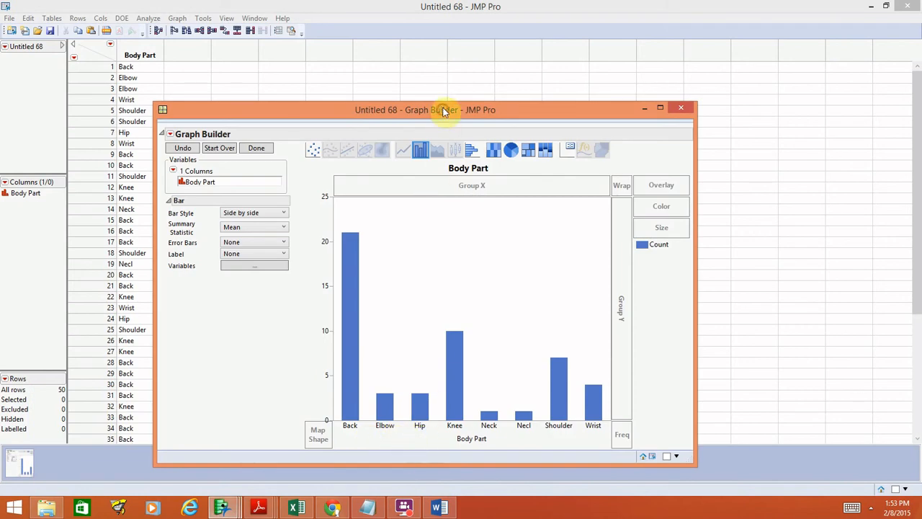
drag(443, 113, 470, 82)
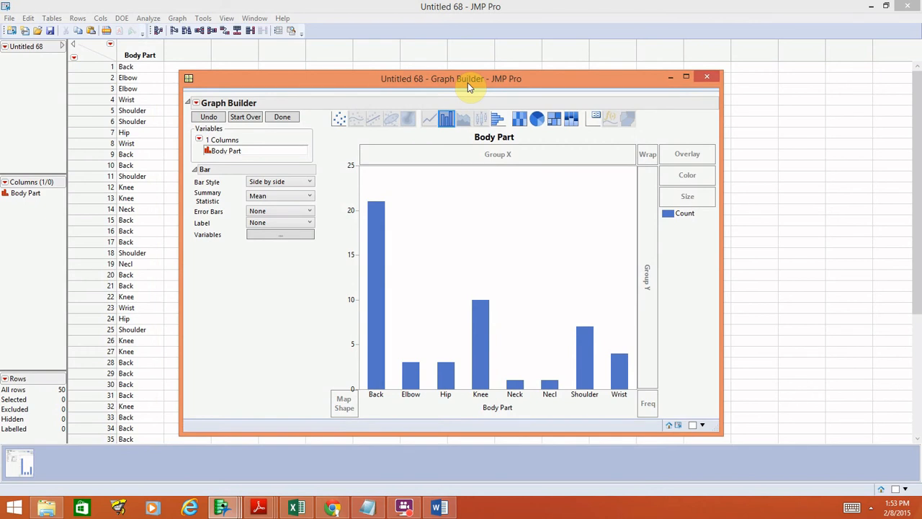
click(550, 386)
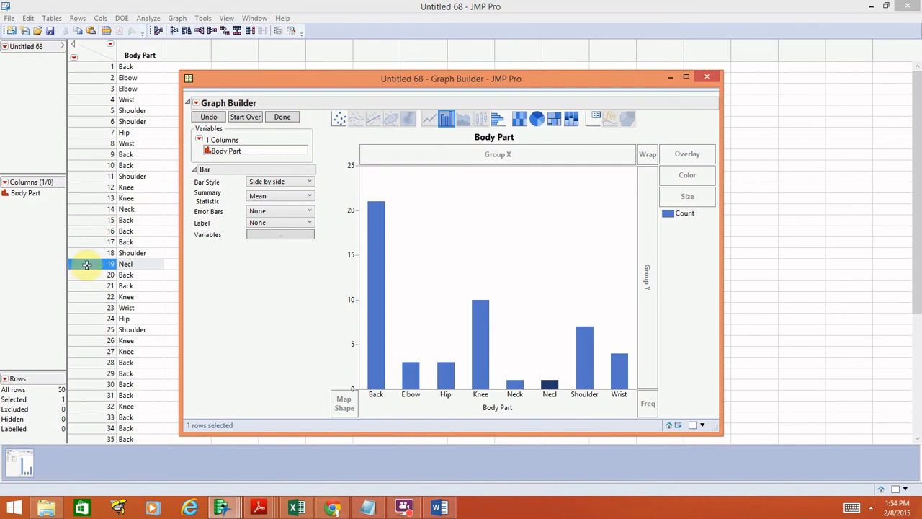
Step: Correct the Body Part entry in row 19 to Neck
click(138, 267)
click(138, 265)
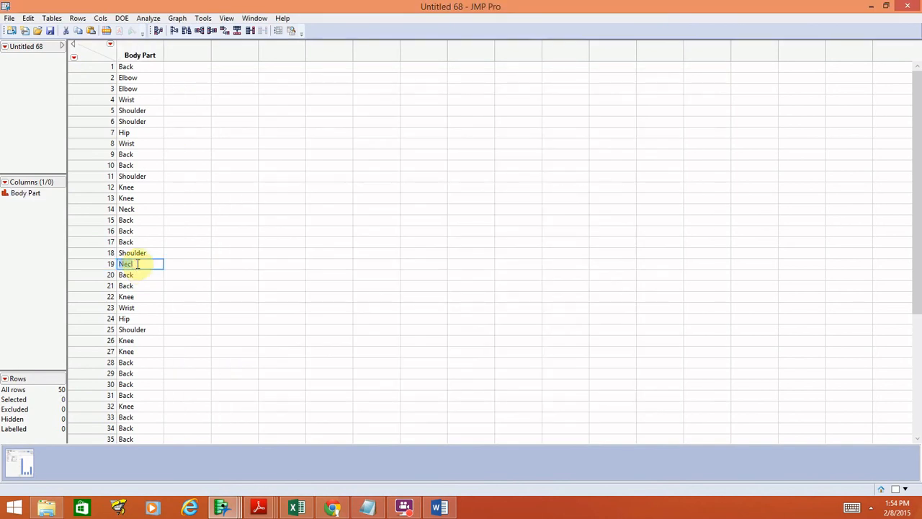
text(Neck)
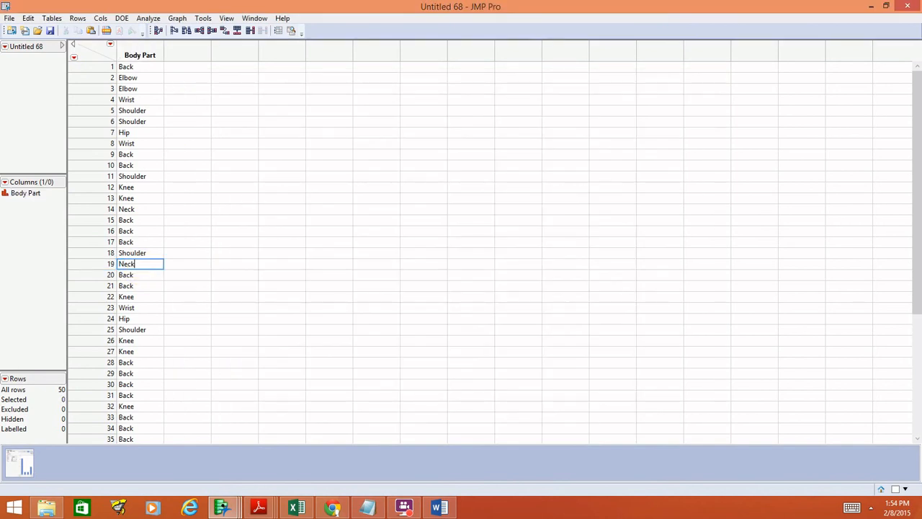
key(Return)
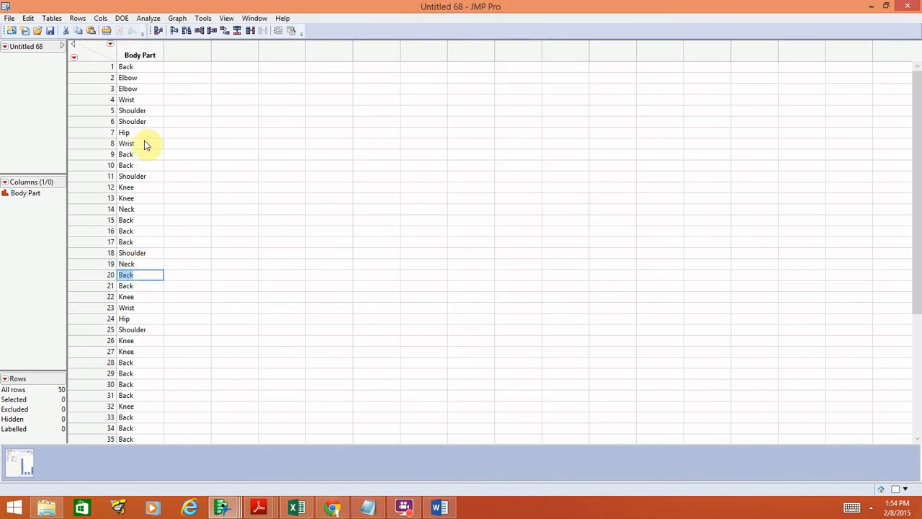
Step: Start a new Graph Builder graph from the corrected table and make it a bar chart with Body Part on X
click(177, 18)
click(167, 32)
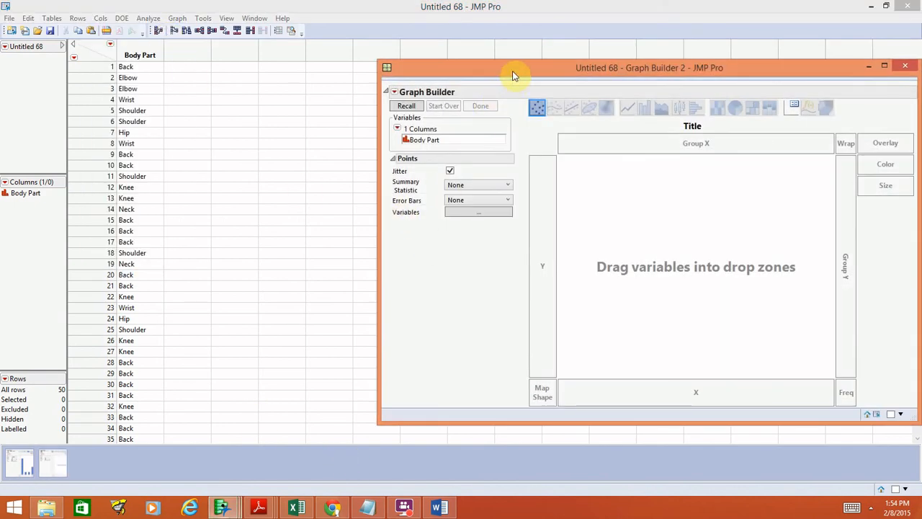
drag(504, 67, 387, 52)
drag(316, 124, 540, 370)
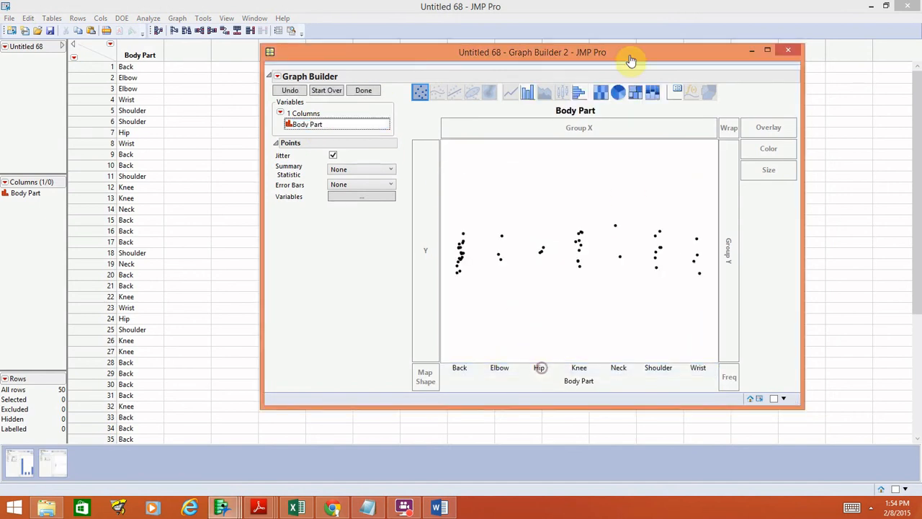
click(528, 92)
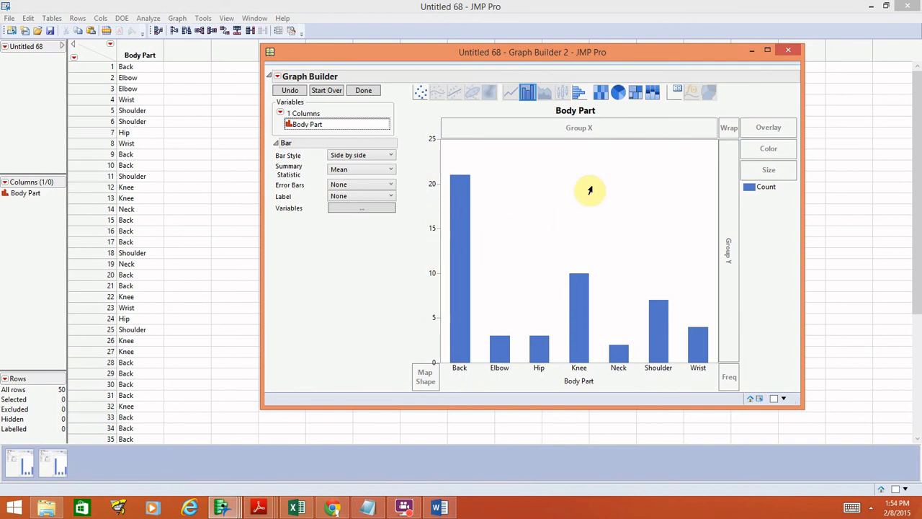
Step: Add the label Count to the chart's vertical axis and hide the legend
right_click(438, 249)
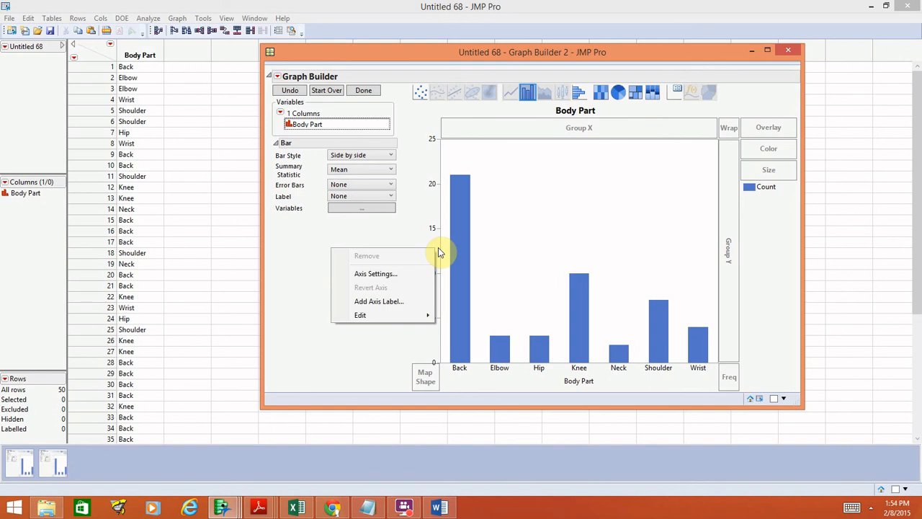
click(408, 302)
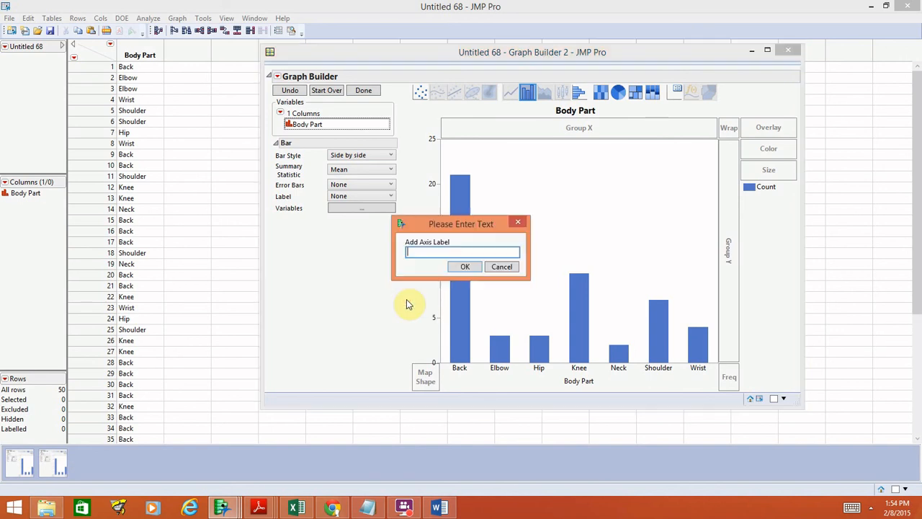
text(Count)
key(Return)
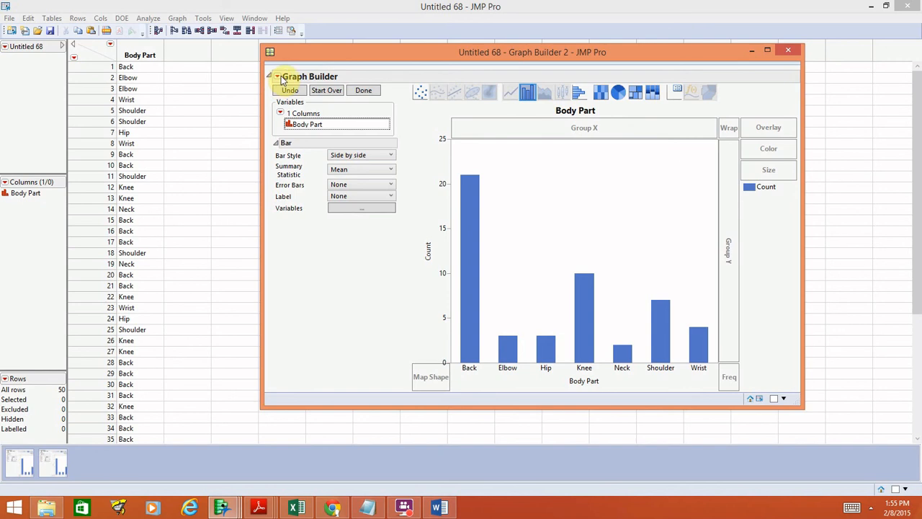
click(278, 77)
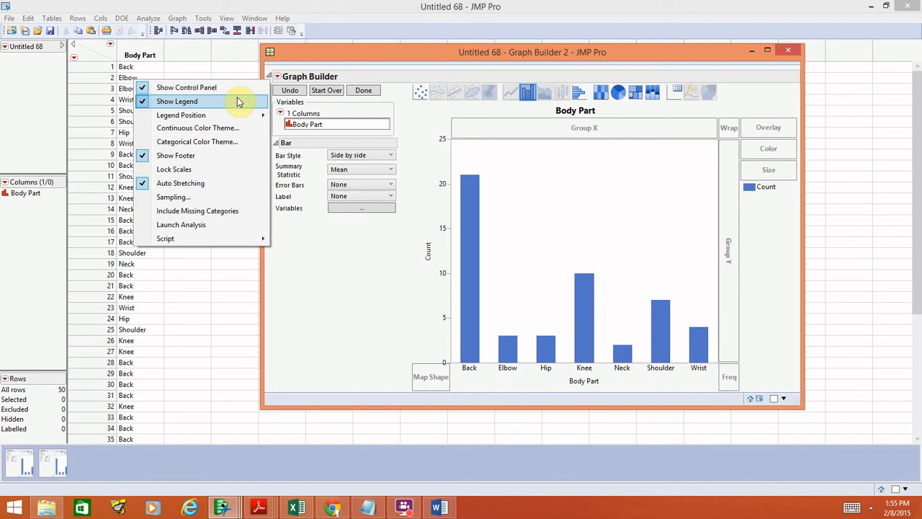
click(228, 102)
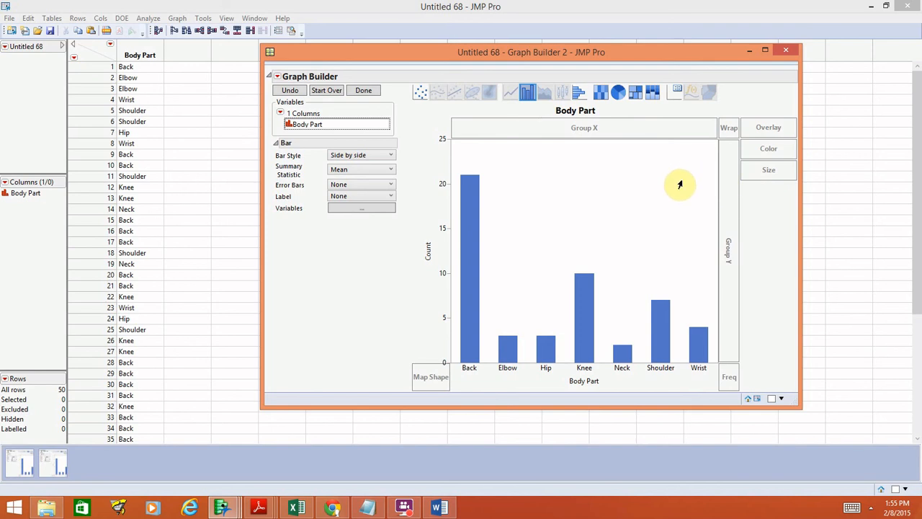
Step: Copy the finished bar chart with Copy Graph, switch to Word and paste it into the open document
right_click(618, 186)
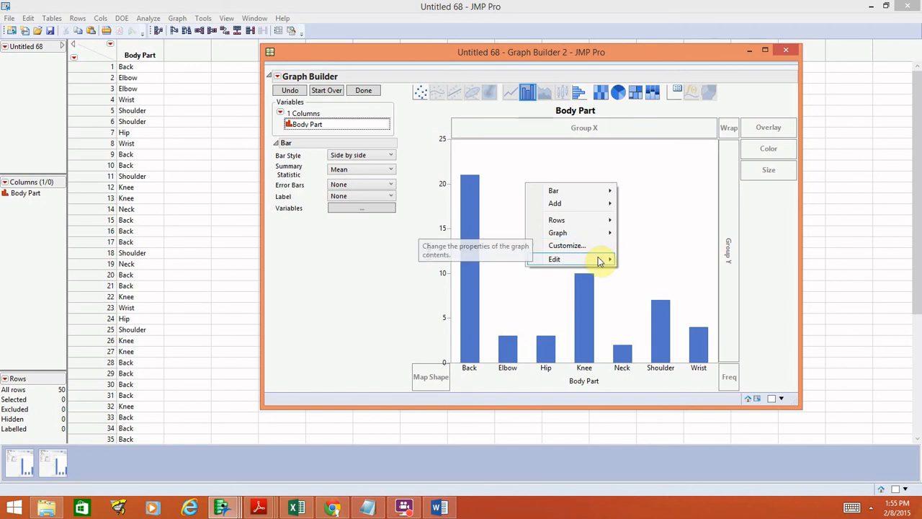
mouse_move(600, 261)
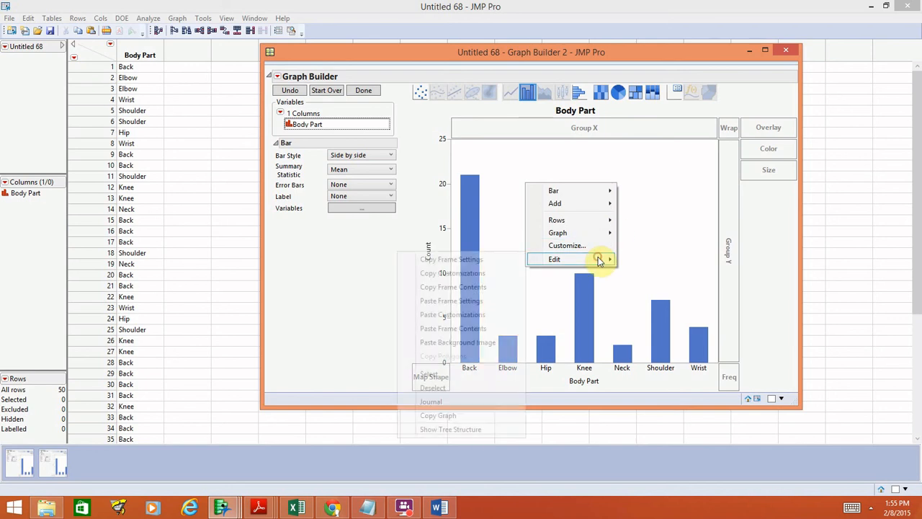
click(467, 414)
click(436, 508)
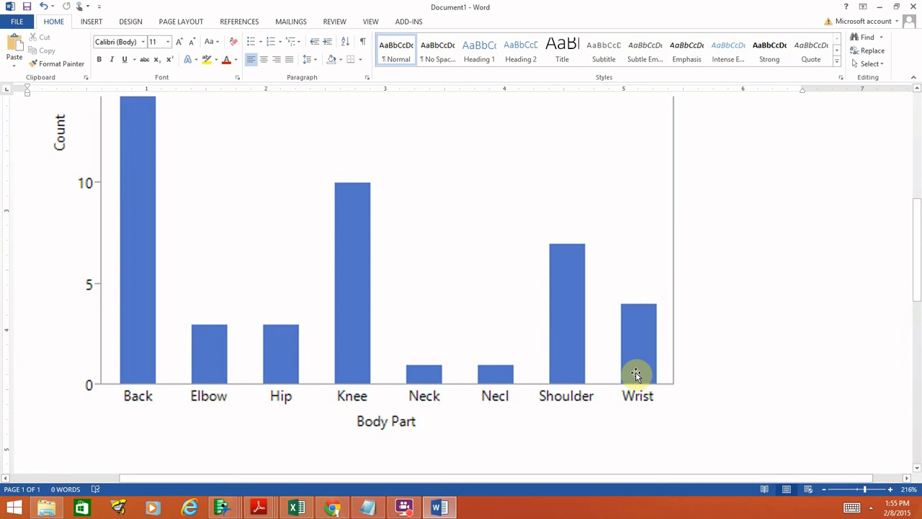
key(ctrl+v)
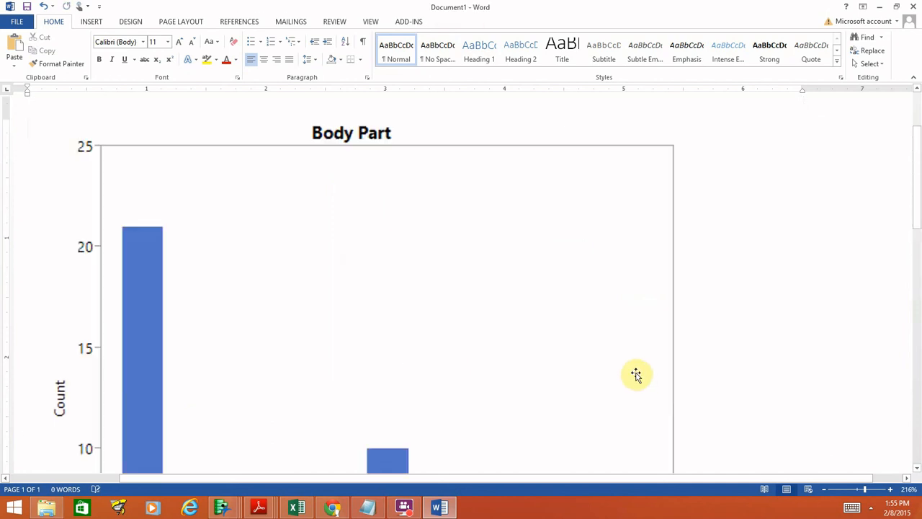
scroll(636, 374, down, 3)
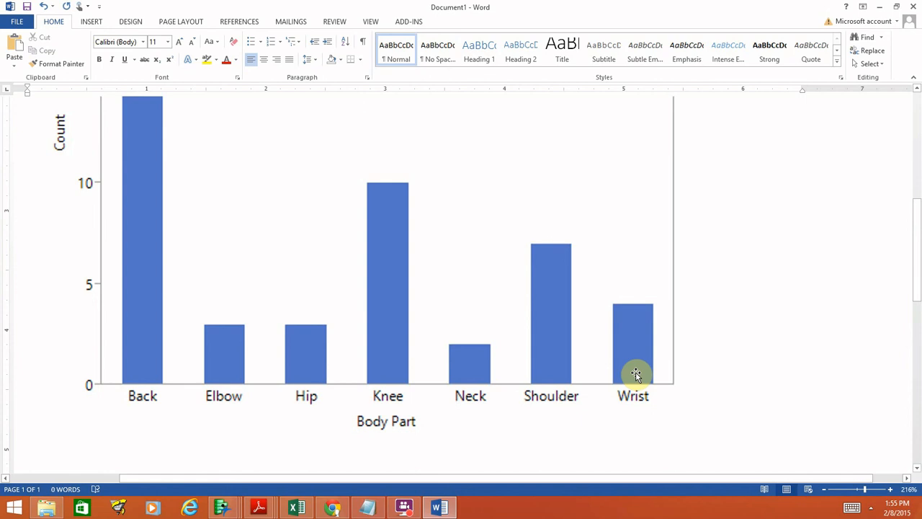
click(404, 507)
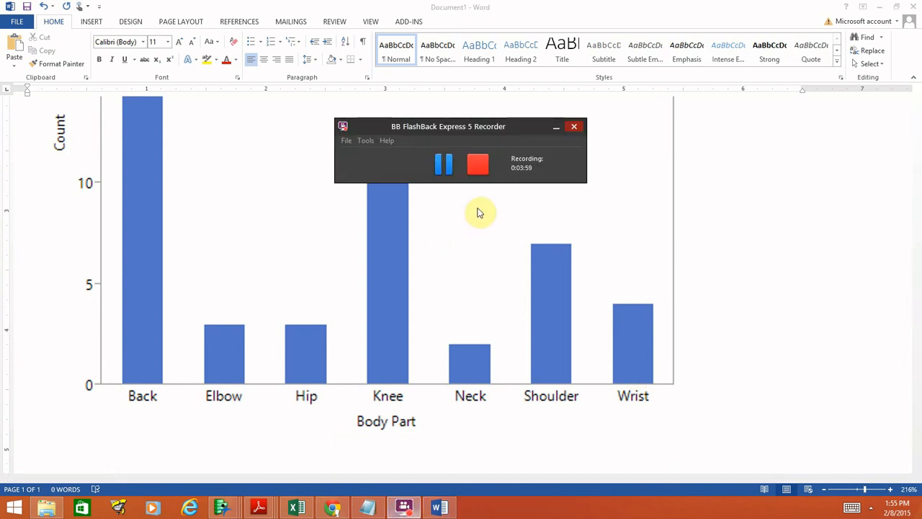